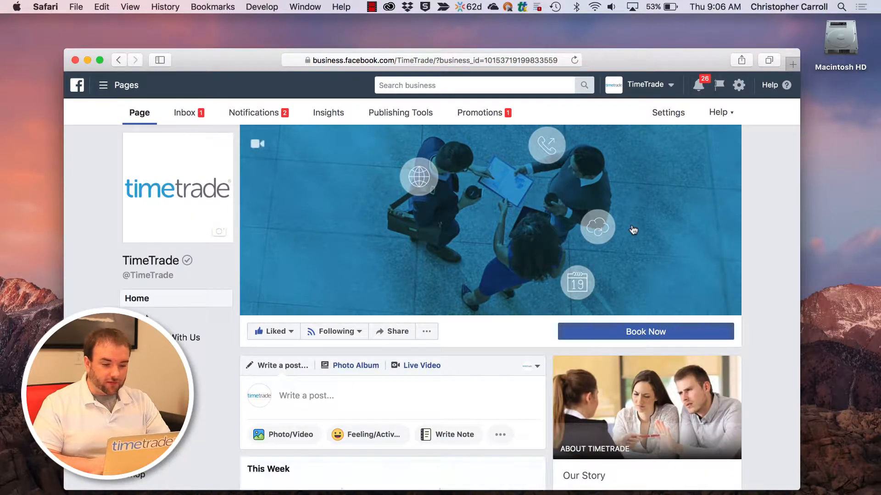
- Open the Messaging settings of the TimeTrade Page
click(667, 115)
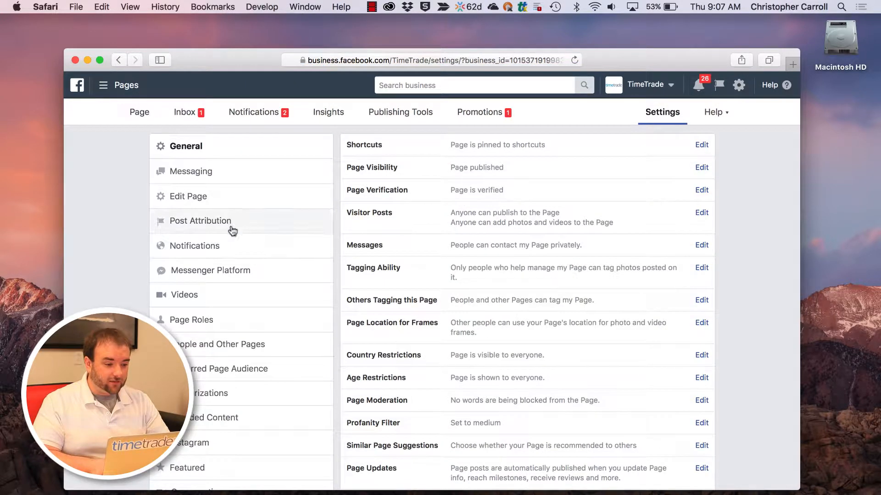
click(232, 171)
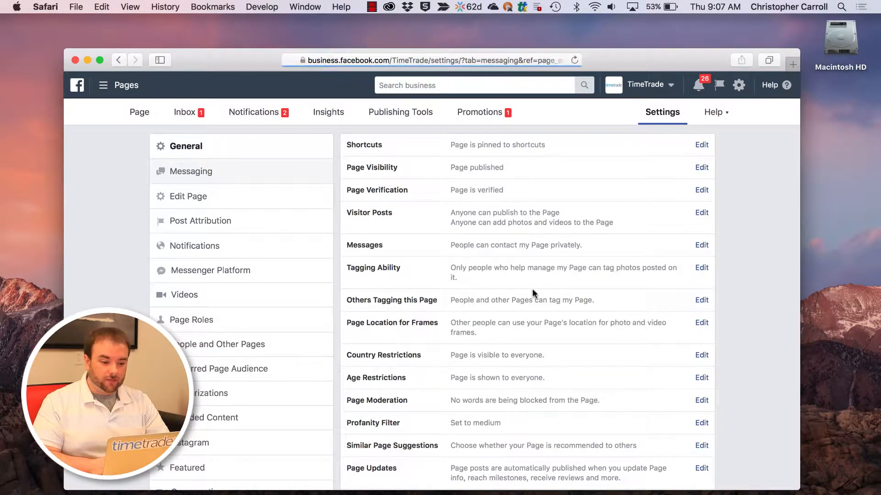
scroll(532, 290, down, 3)
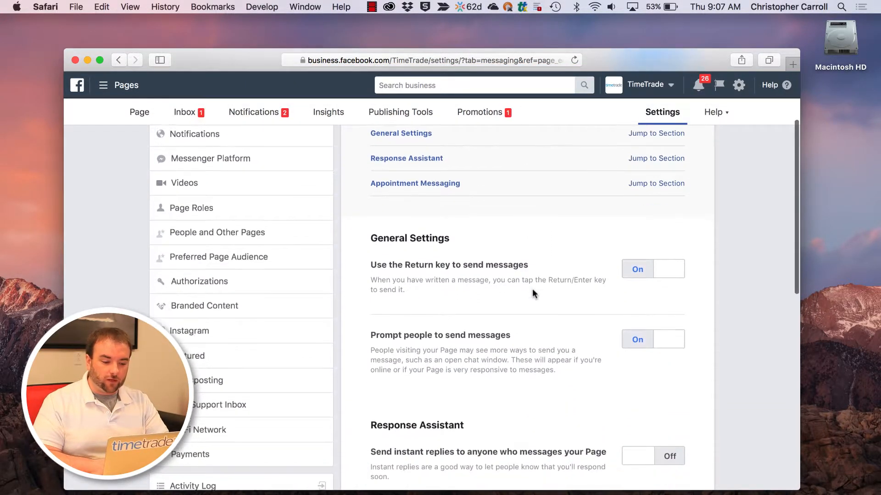
- Turn on instant replies to anyone who messages the Page in the Response Assistant section
scroll(532, 290, down, 2)
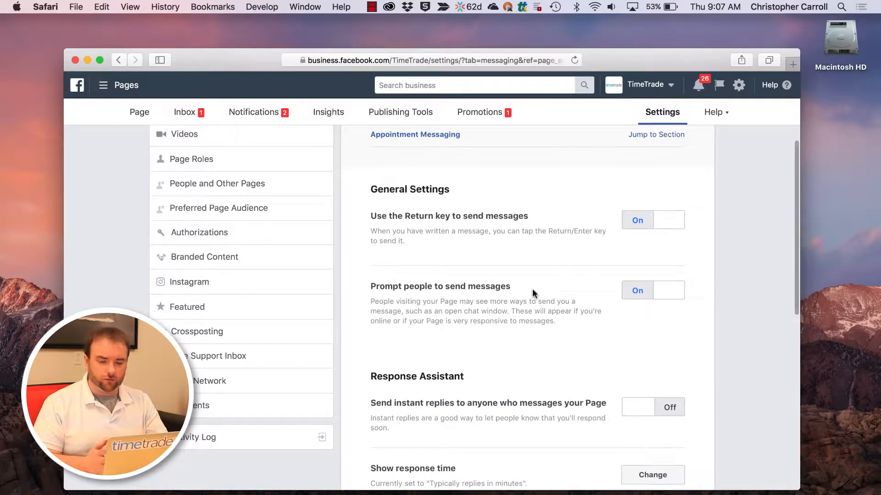
scroll(532, 290, down, 1)
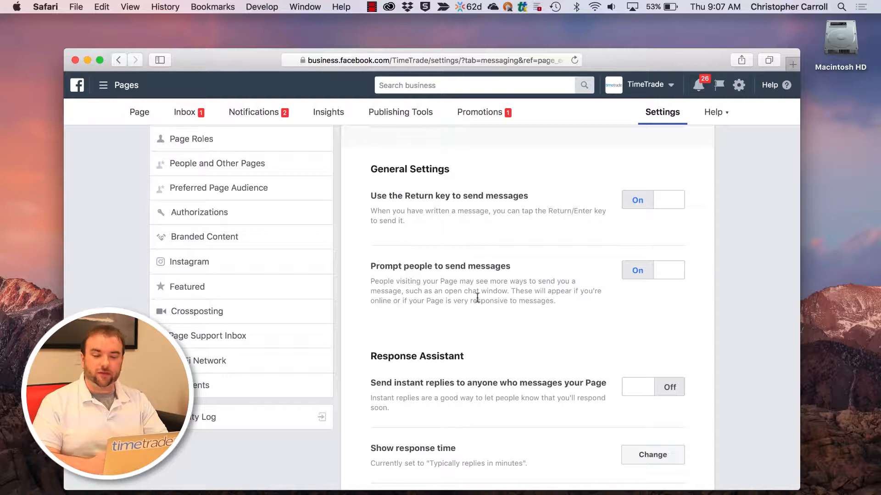
scroll(477, 297, down, 7)
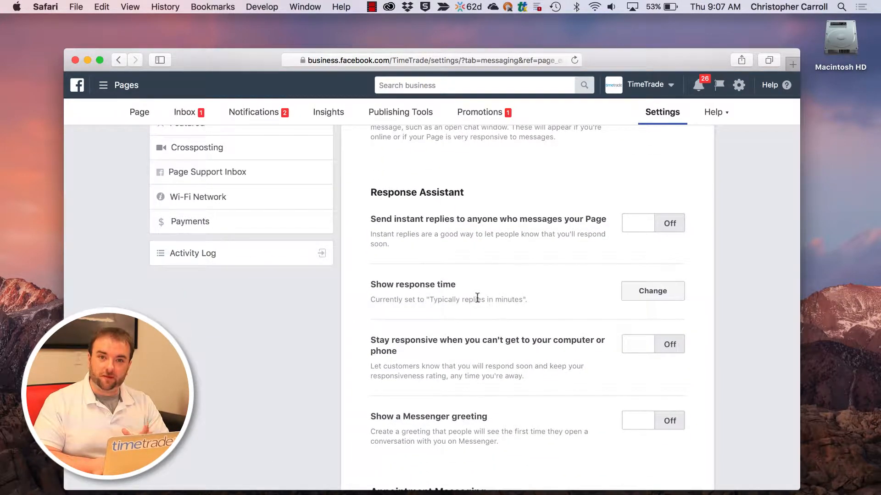
scroll(477, 297, up, 1)
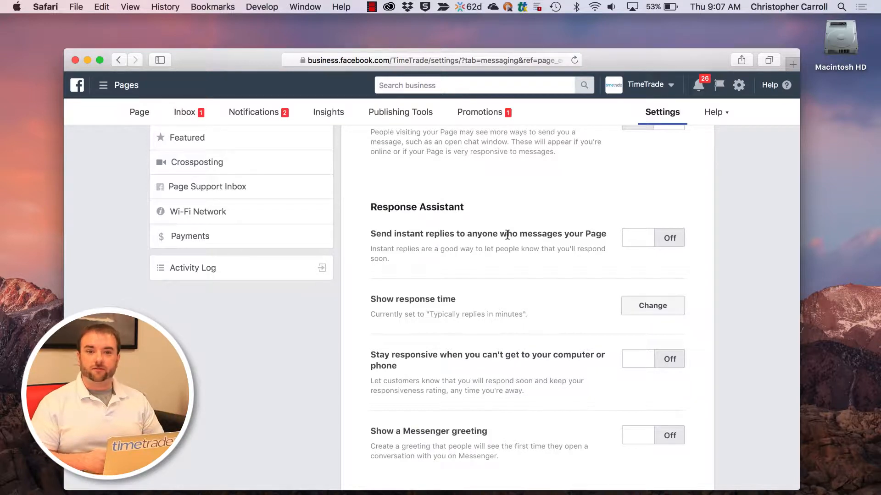
click(639, 238)
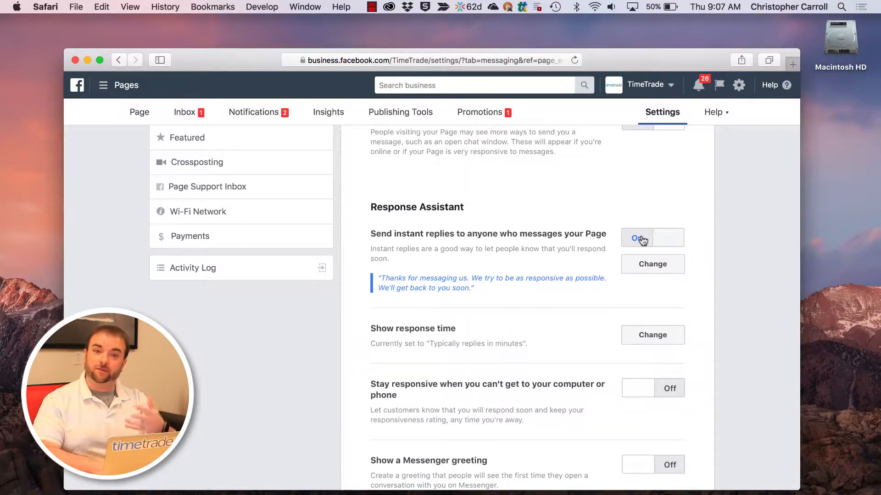
- Turn on the "Stay responsive when you can't get to your computer or phone" option
scroll(587, 325, down, 1)
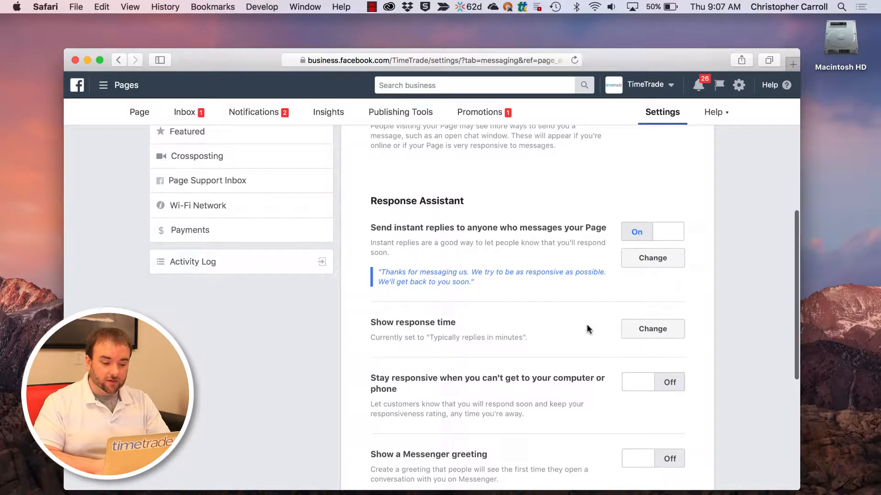
scroll(587, 325, down, 2)
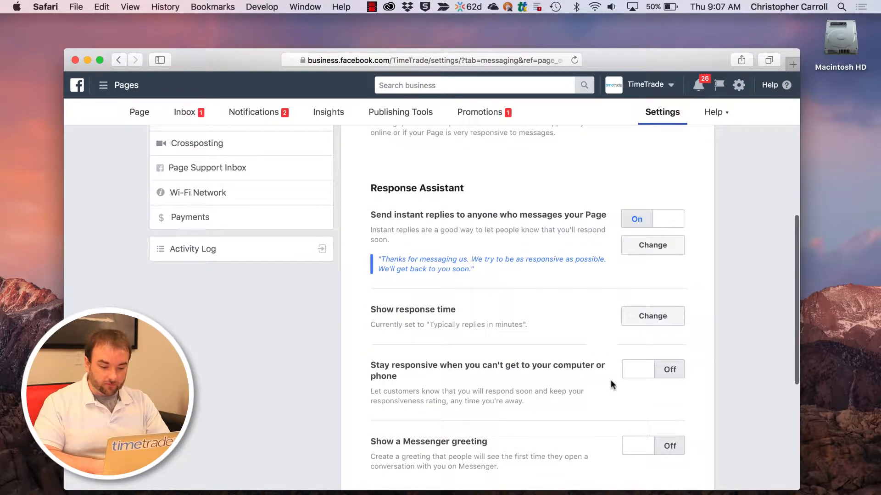
click(654, 371)
scroll(654, 371, down, 4)
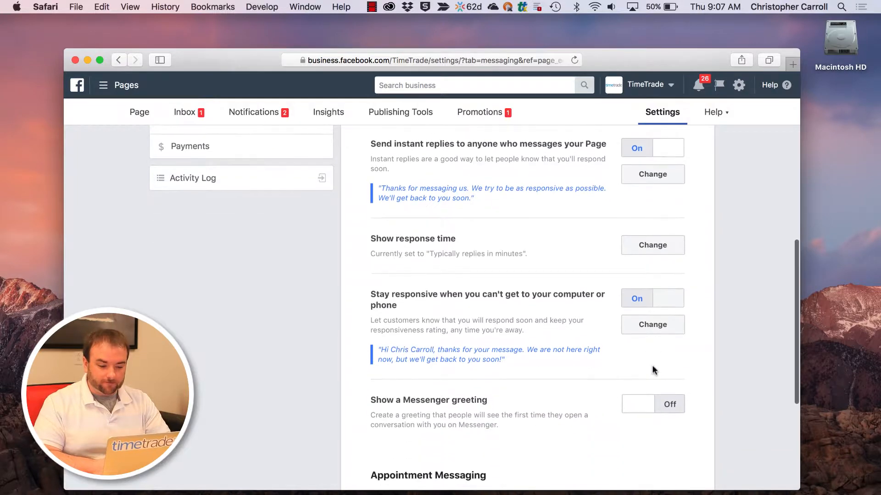
- Open the away message settings and examine the message text, its phone preview and the personalization option
click(652, 320)
scroll(514, 309, down, 3)
scroll(513, 309, down, 3)
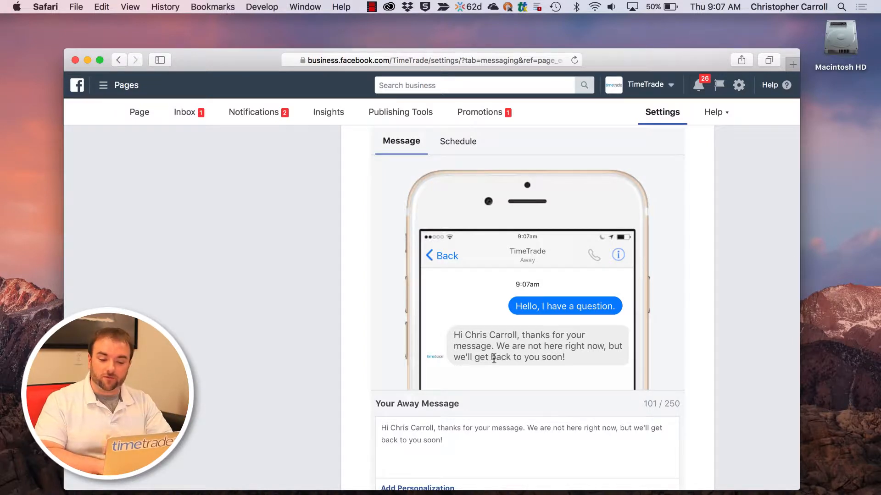
scroll(494, 357, down, 5)
scroll(494, 358, up, 2)
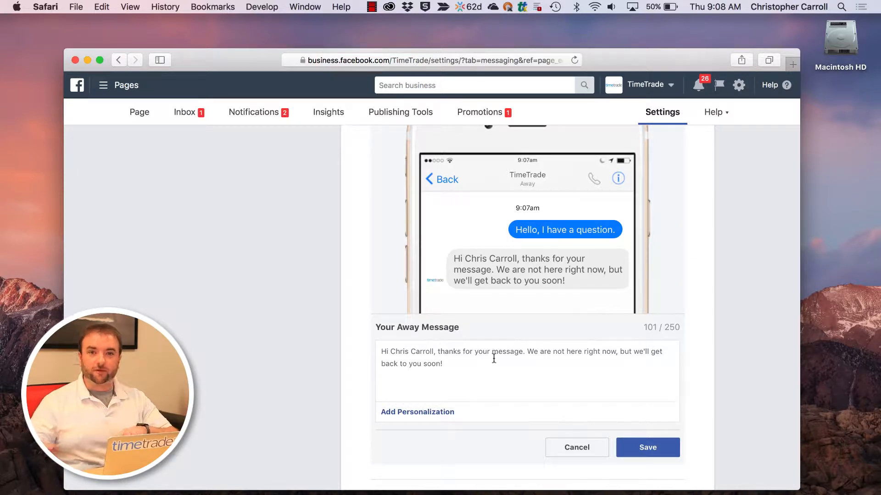
scroll(574, 305, up, 5)
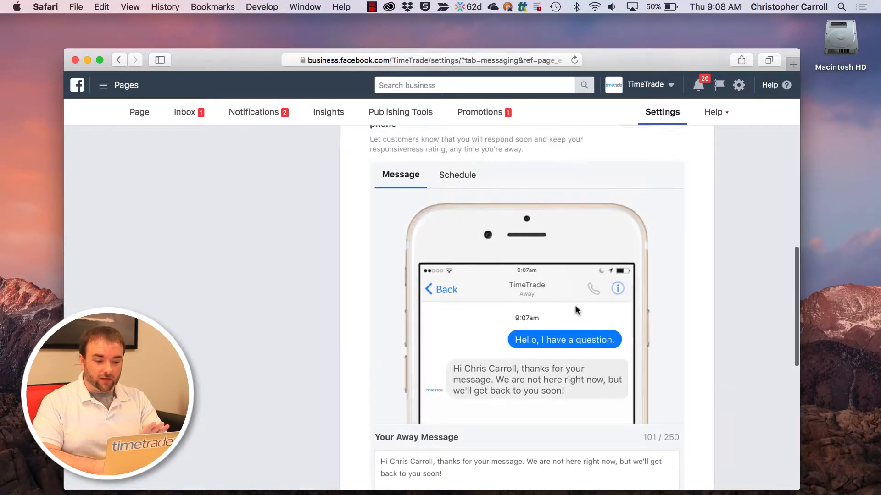
scroll(574, 304, down, 3)
scroll(576, 306, up, 3)
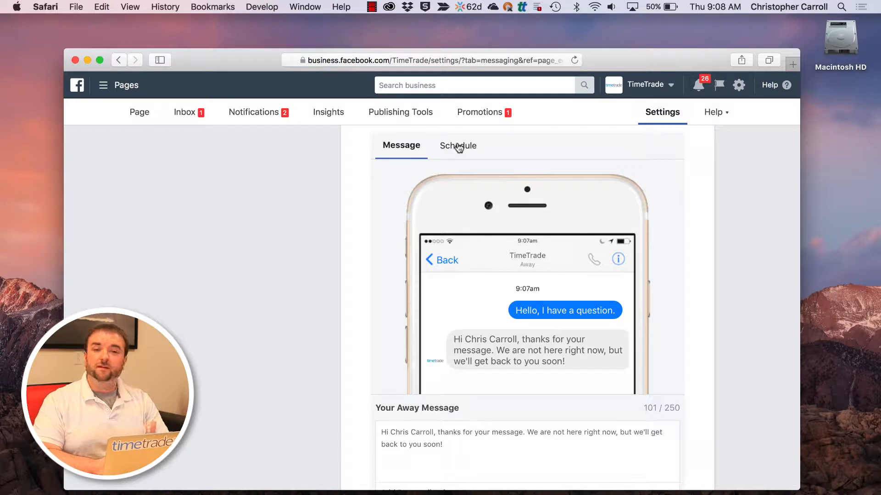
- Switch the away settings to the schedule and add a first away time
click(458, 146)
scroll(576, 244, up, 2)
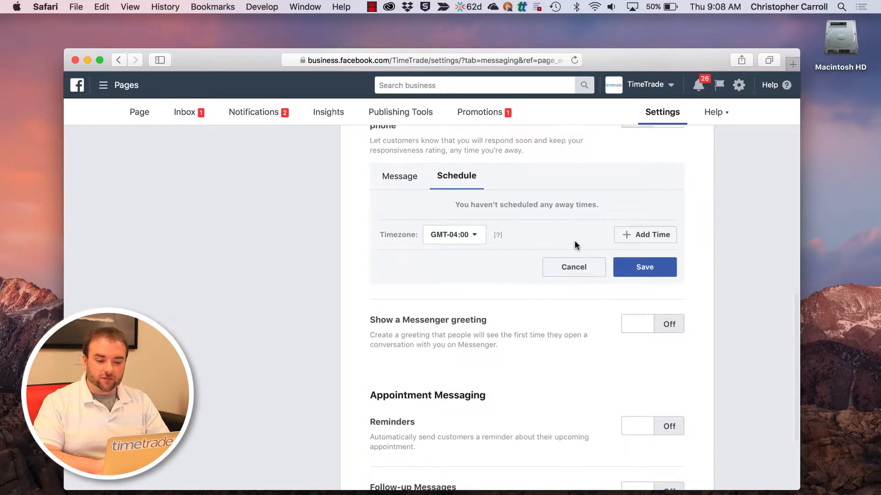
scroll(661, 260, up, 3)
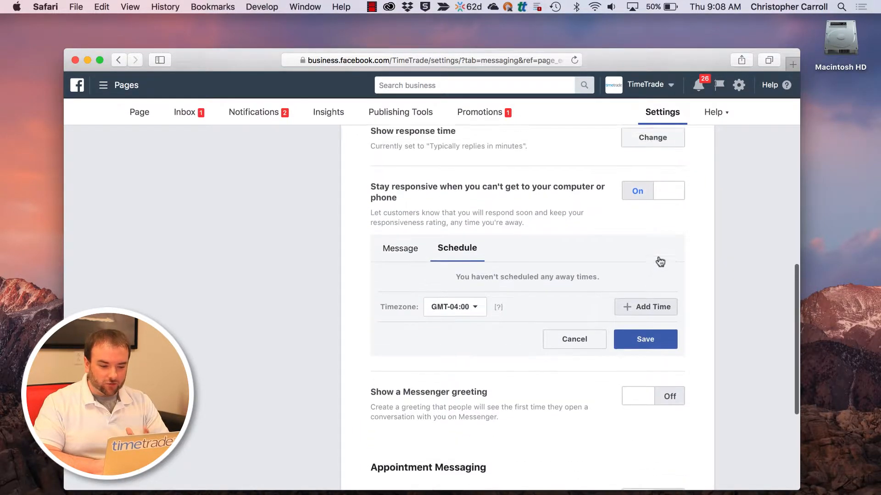
scroll(659, 257, down, 1)
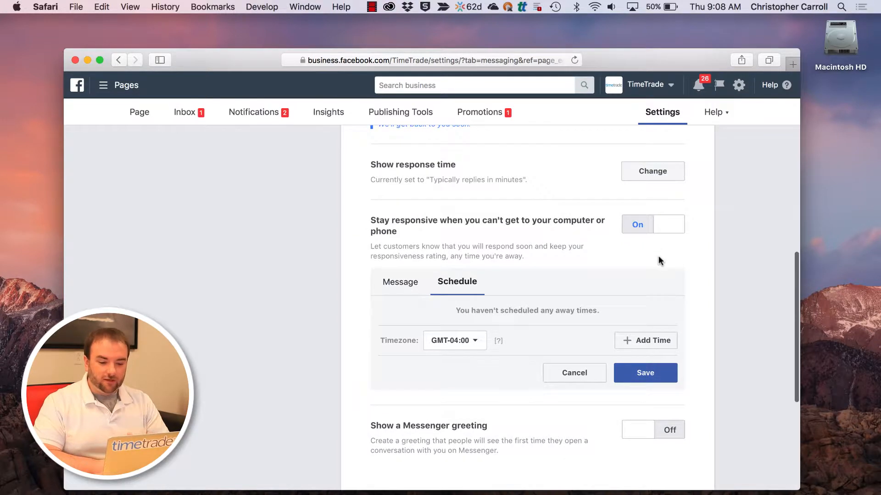
scroll(659, 257, up, 1)
scroll(658, 257, down, 1)
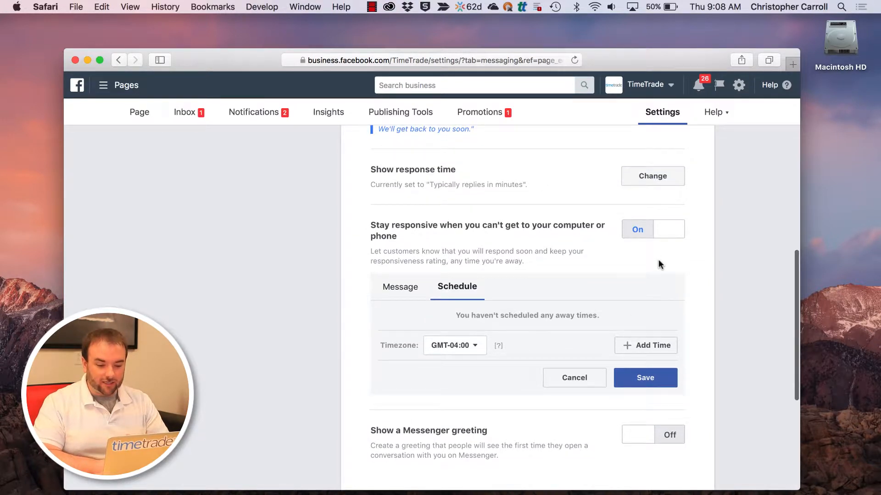
click(640, 349)
scroll(640, 347, down, 1)
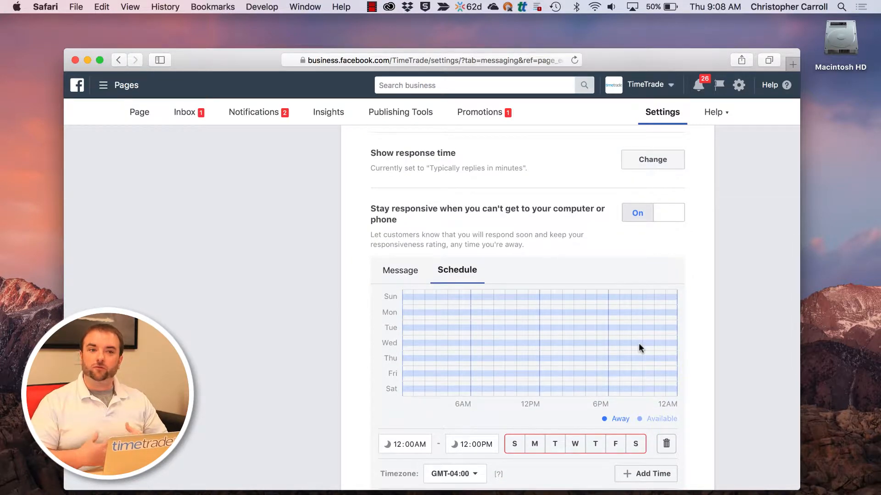
scroll(638, 344, down, 1)
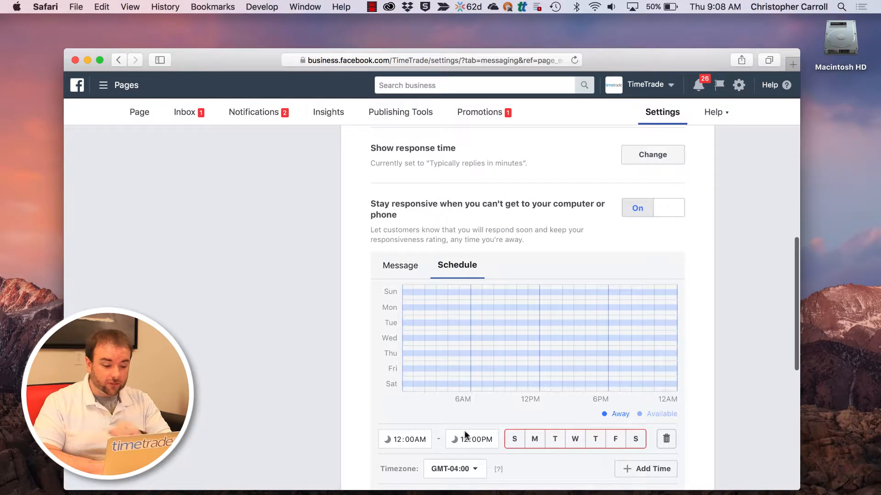
- Assign the first away time to Sunday and Saturday only
mouse_move(516, 440)
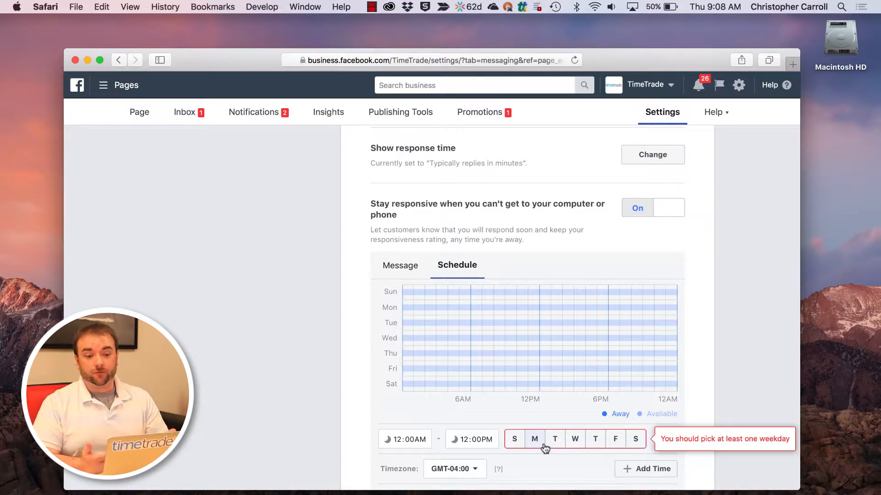
click(515, 442)
click(534, 442)
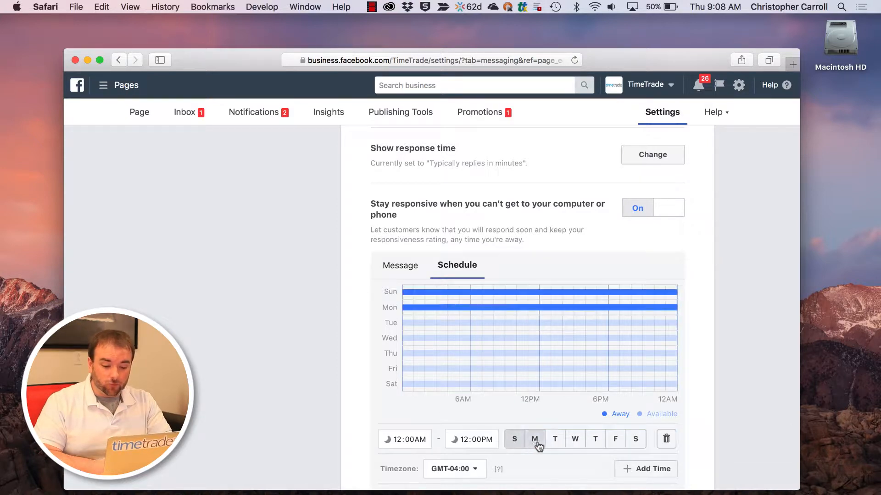
click(557, 442)
click(534, 441)
click(555, 442)
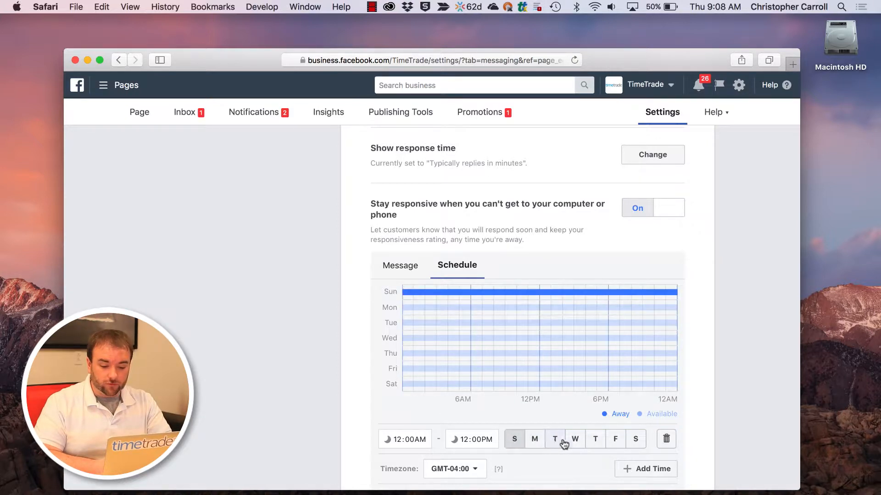
click(635, 441)
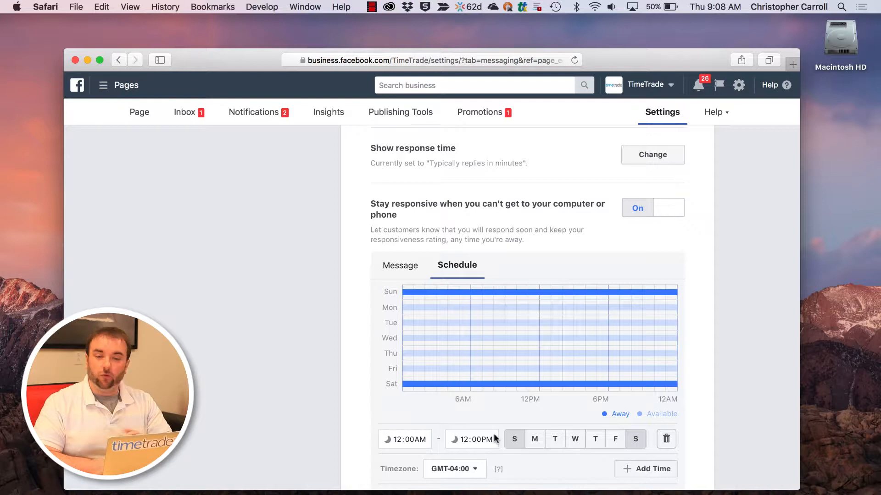
- Add a second away time for Monday to Friday, from 12:00AM to 8:30AM
scroll(494, 438, down, 3)
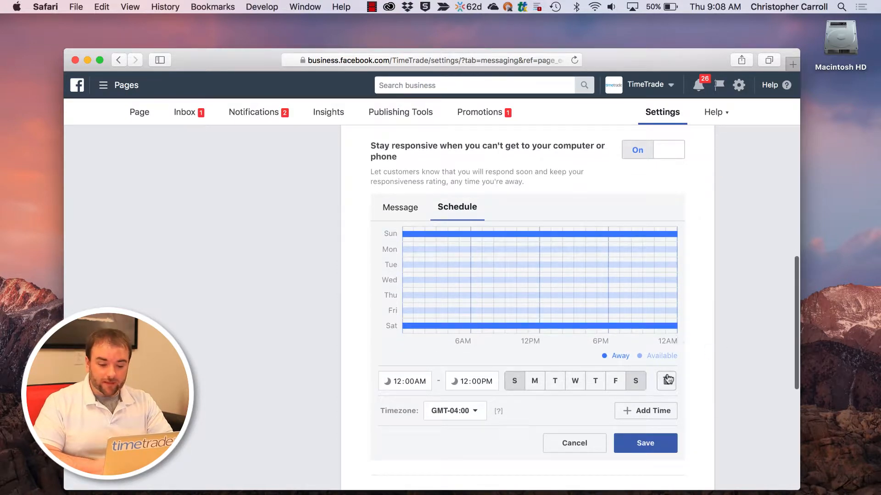
click(646, 411)
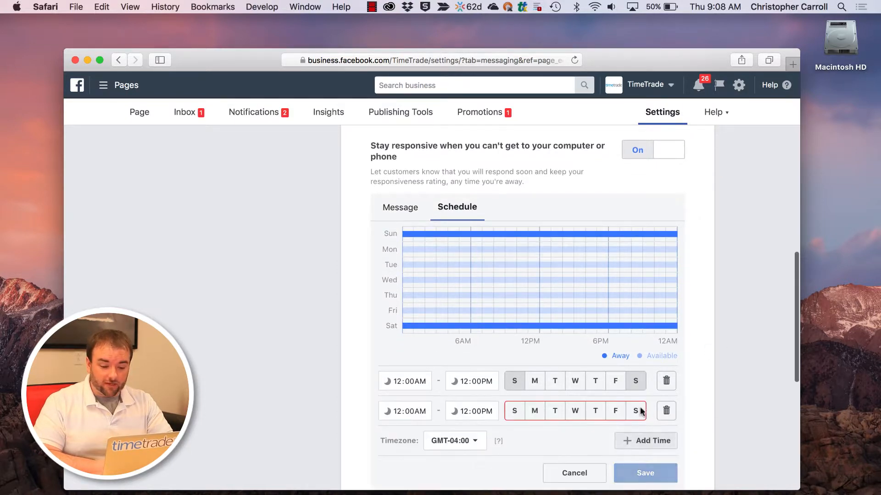
click(534, 411)
click(555, 411)
click(576, 411)
click(596, 412)
click(615, 411)
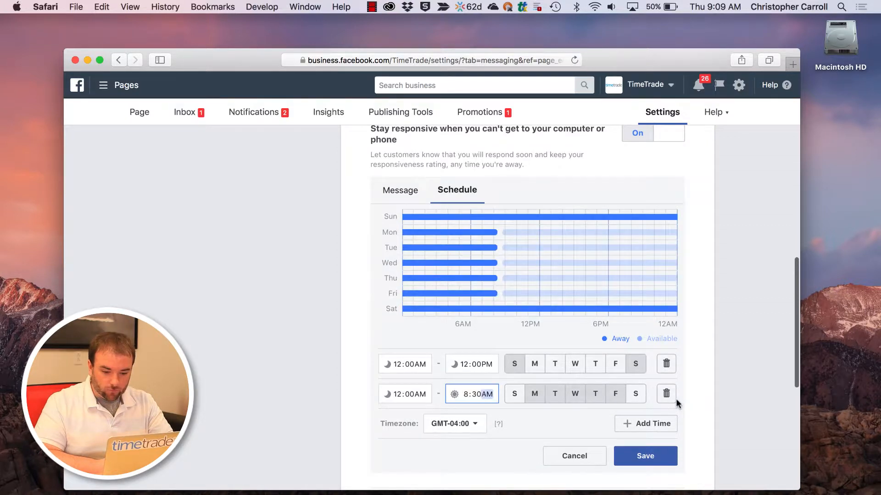
- Add a third away time for Monday to Friday, from 5:30PM to 12:00PM, and save the away schedule
click(657, 423)
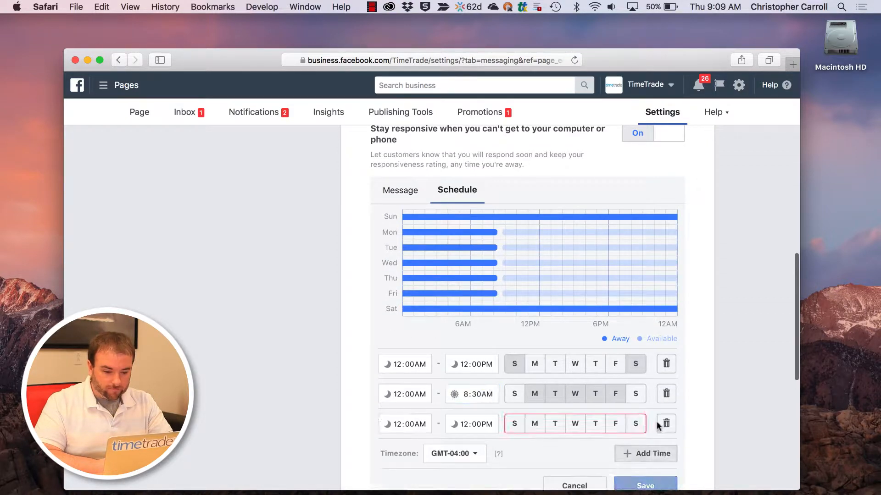
click(534, 425)
click(555, 425)
click(575, 423)
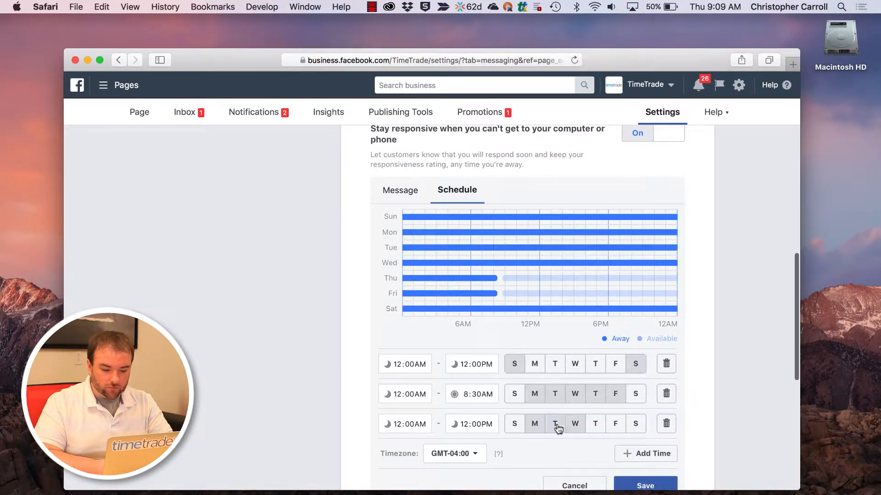
click(595, 424)
click(616, 424)
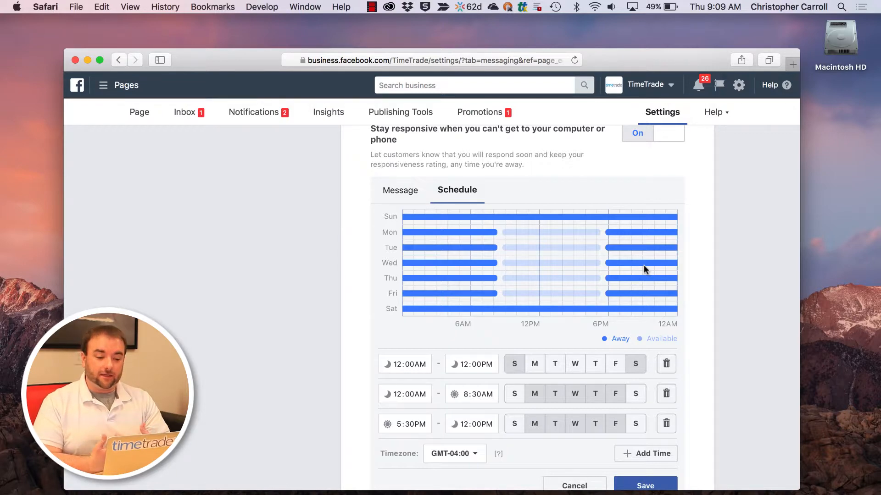
scroll(642, 265, down, 3)
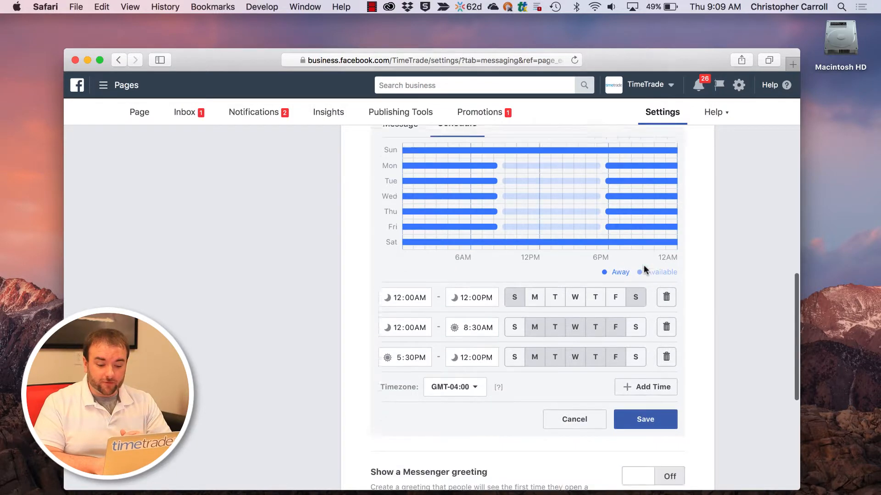
click(649, 415)
- Reopen the settings for staying responsive while away and bring up the away message for editing
scroll(594, 205, up, 4)
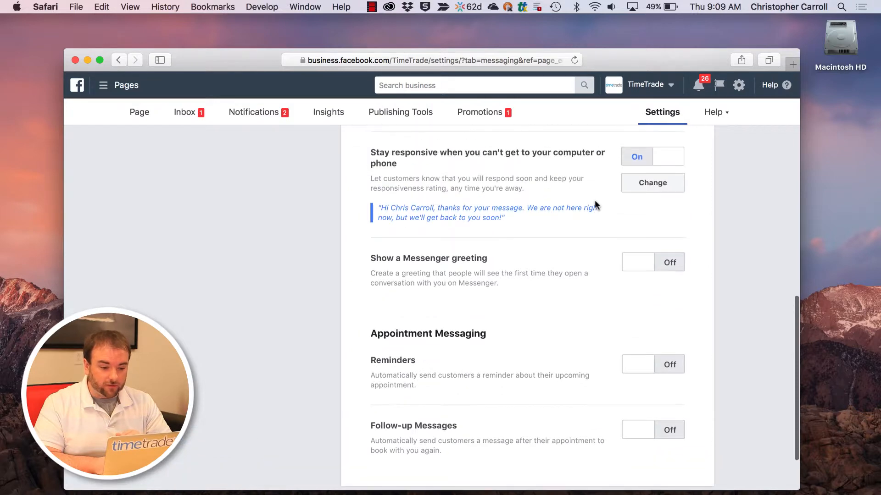
click(648, 274)
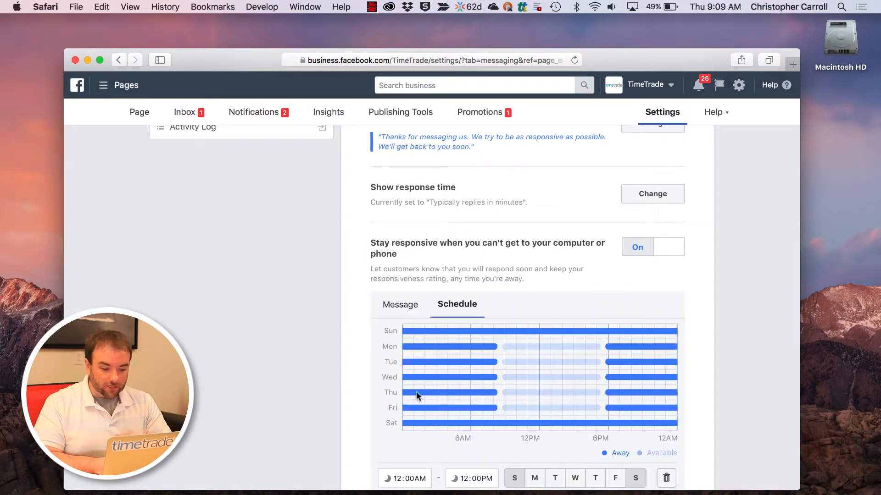
scroll(419, 411, down, 1)
click(390, 296)
scroll(390, 295, down, 5)
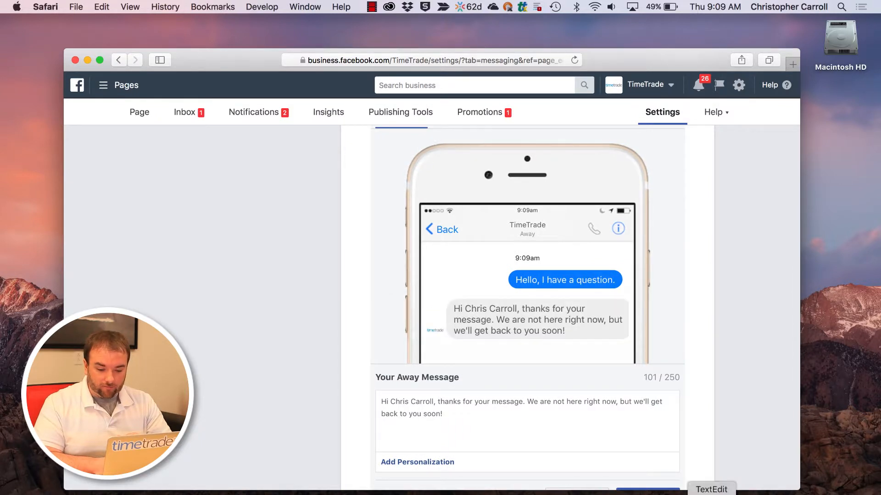
click(711, 493)
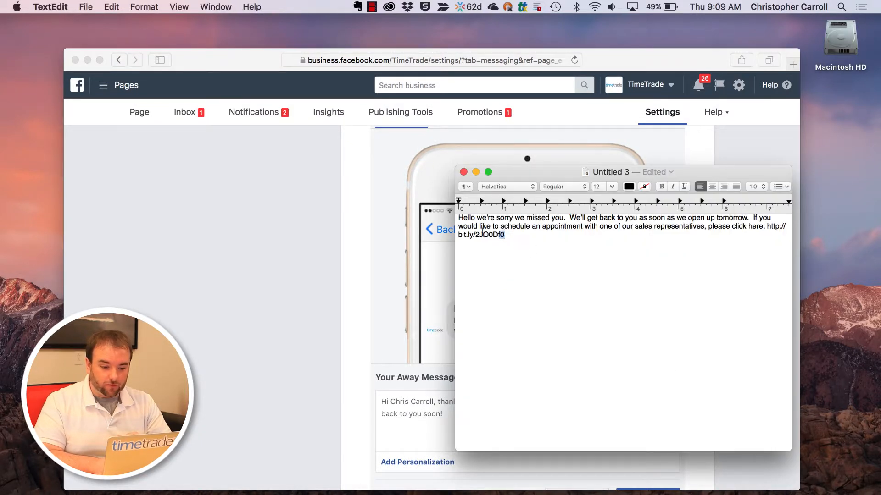
drag(505, 235, 454, 218)
key(cmd+c)
click(353, 231)
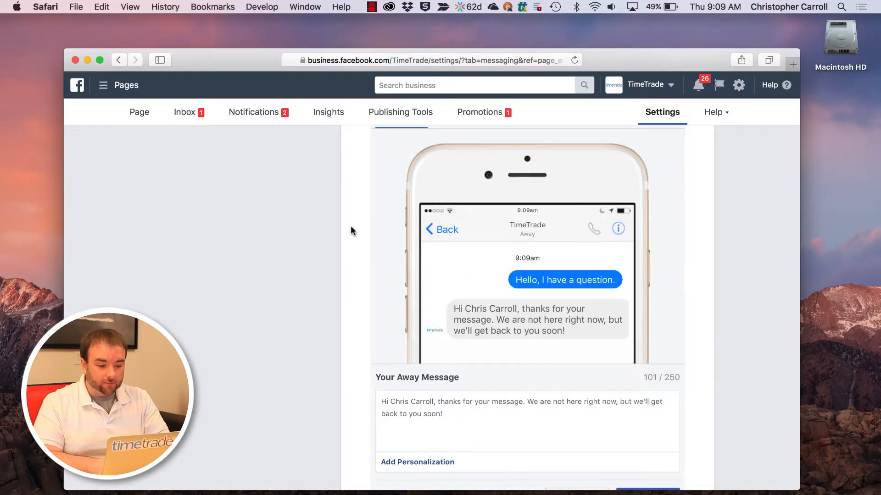
click(420, 411)
key(cmd+a)
key(cmd+v)
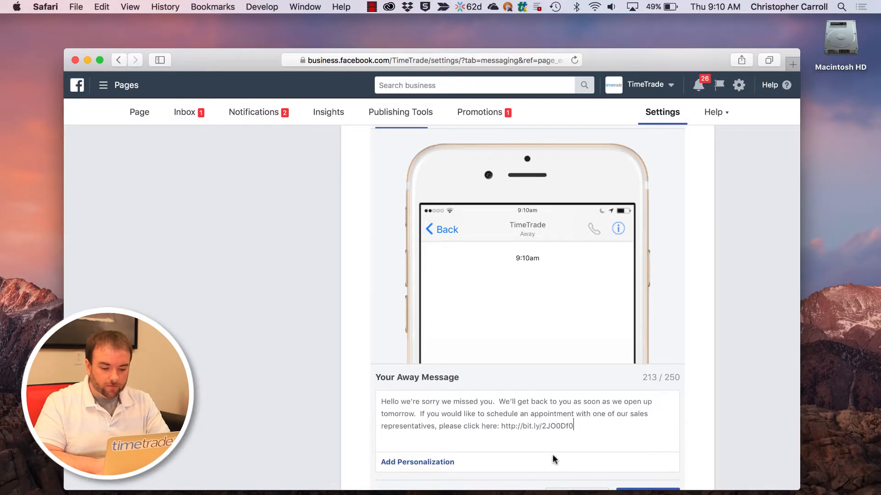
- Insert the person's first name personalization after "Hello" in the away message and save the message
scroll(528, 413, down, 2)
click(401, 350)
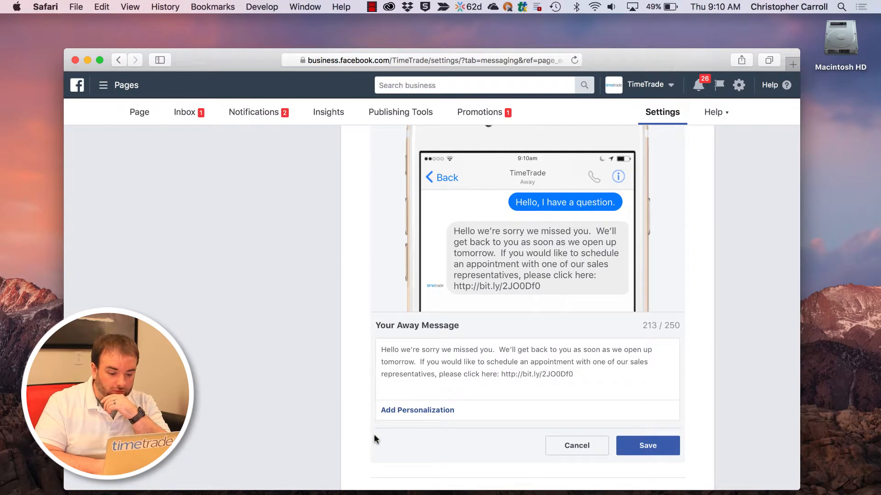
click(409, 415)
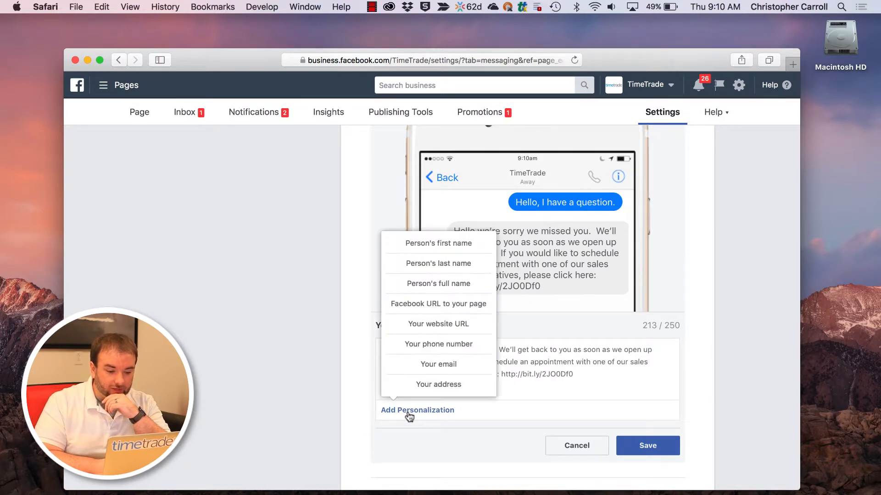
click(431, 243)
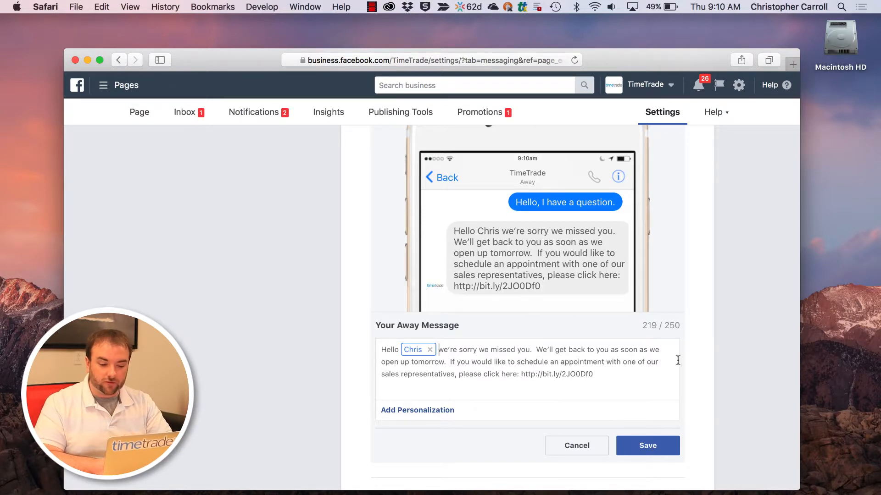
click(659, 447)
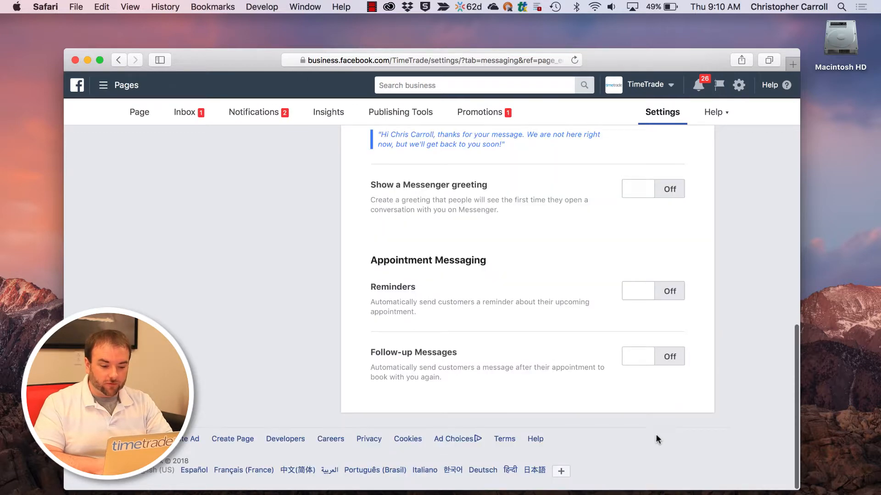
scroll(631, 234, up, 10)
scroll(632, 236, down, 5)
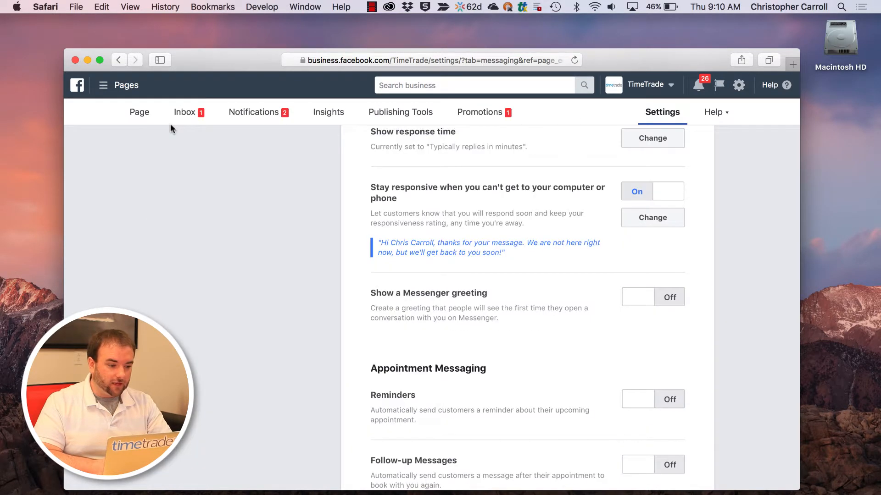
click(187, 111)
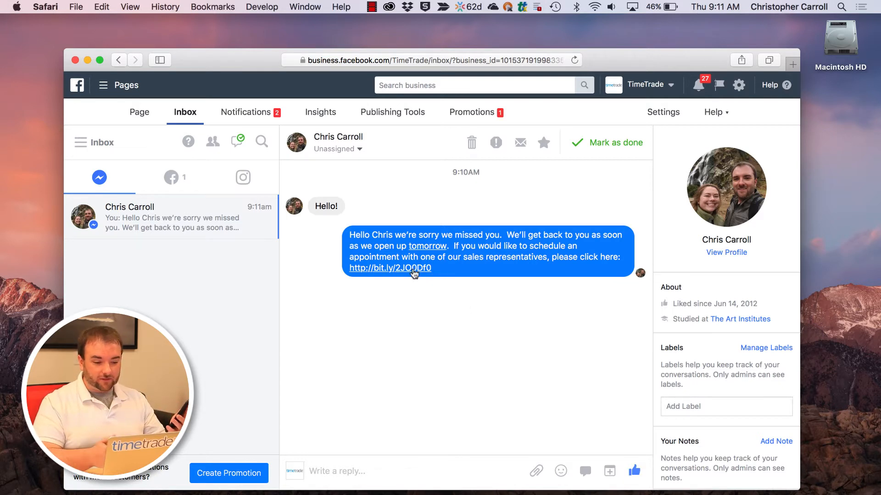
click(414, 271)
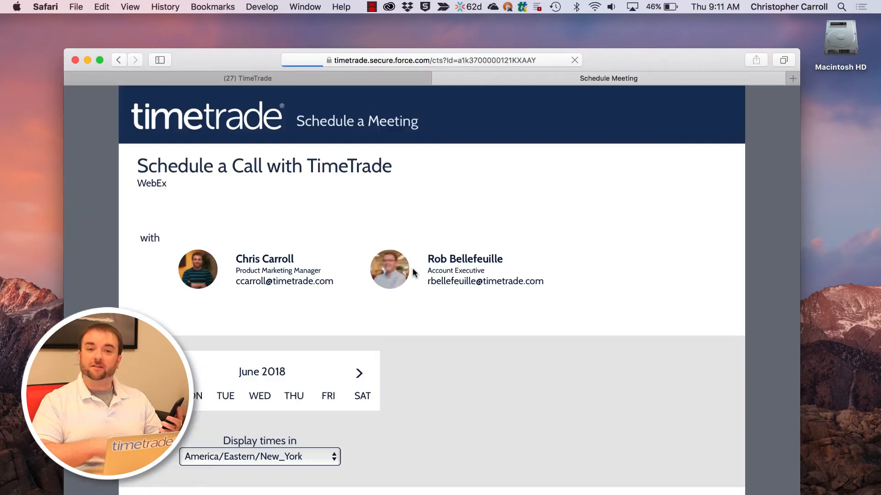
scroll(413, 272, down, 3)
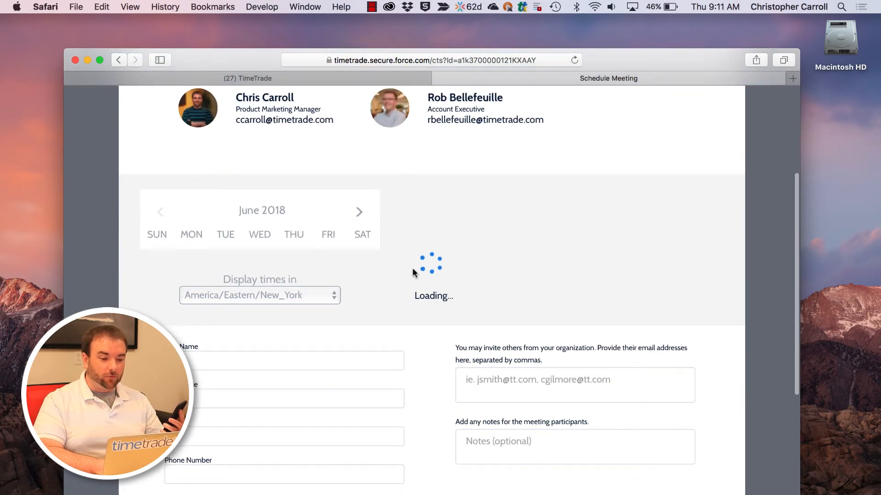
scroll(412, 268, down, 1)
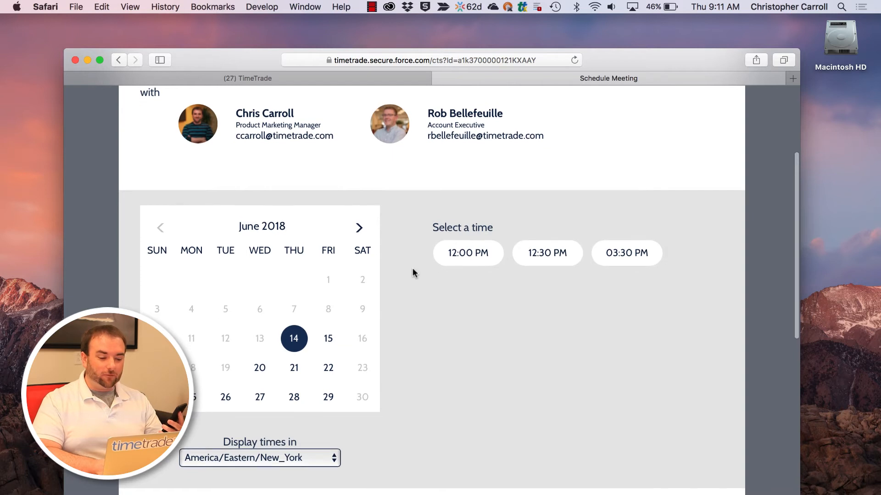
scroll(412, 268, up, 1)
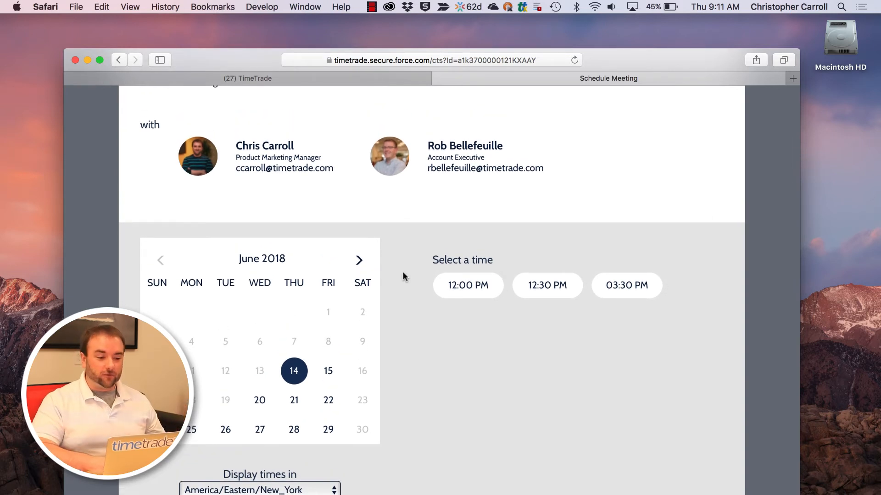
click(180, 74)
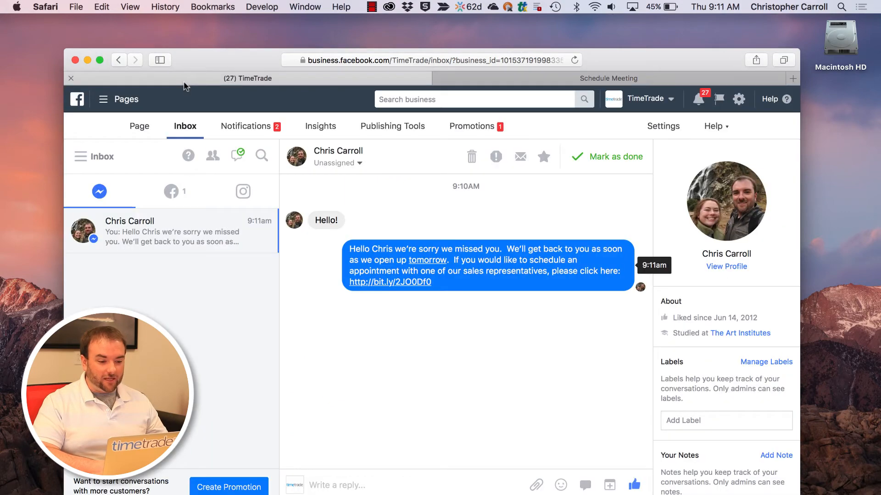